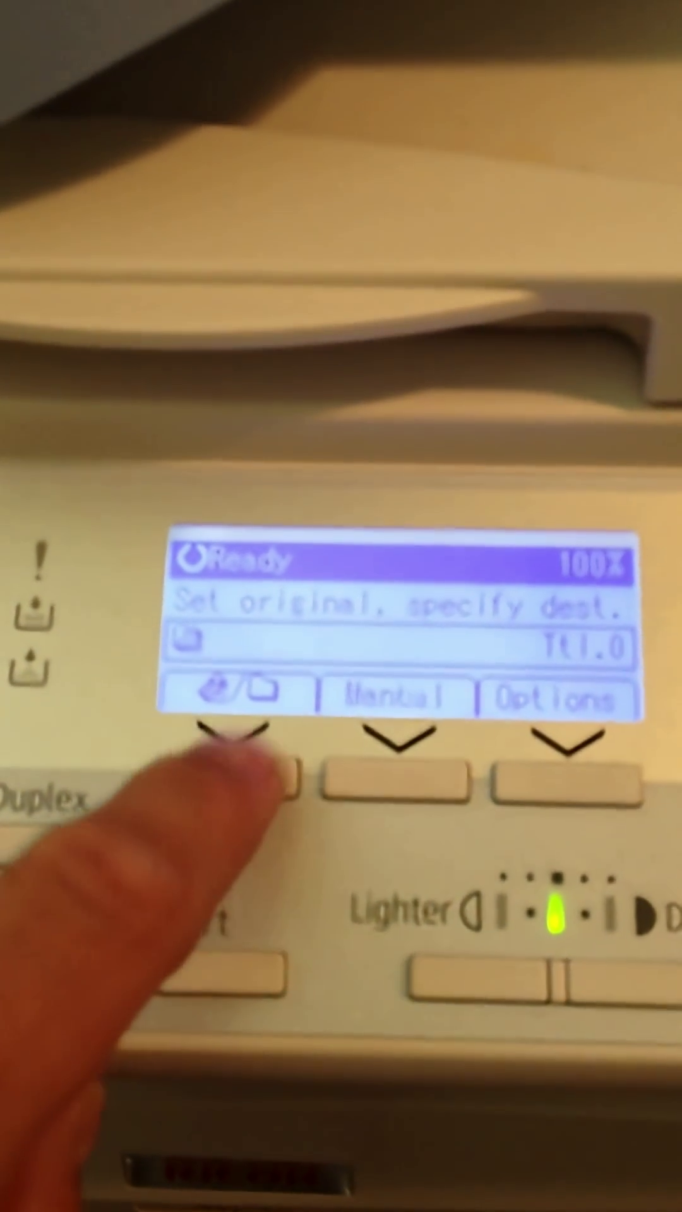
- Switch the Ricoh MP 171 from copy to scanner mode with the SMB folder destination
click(275, 724)
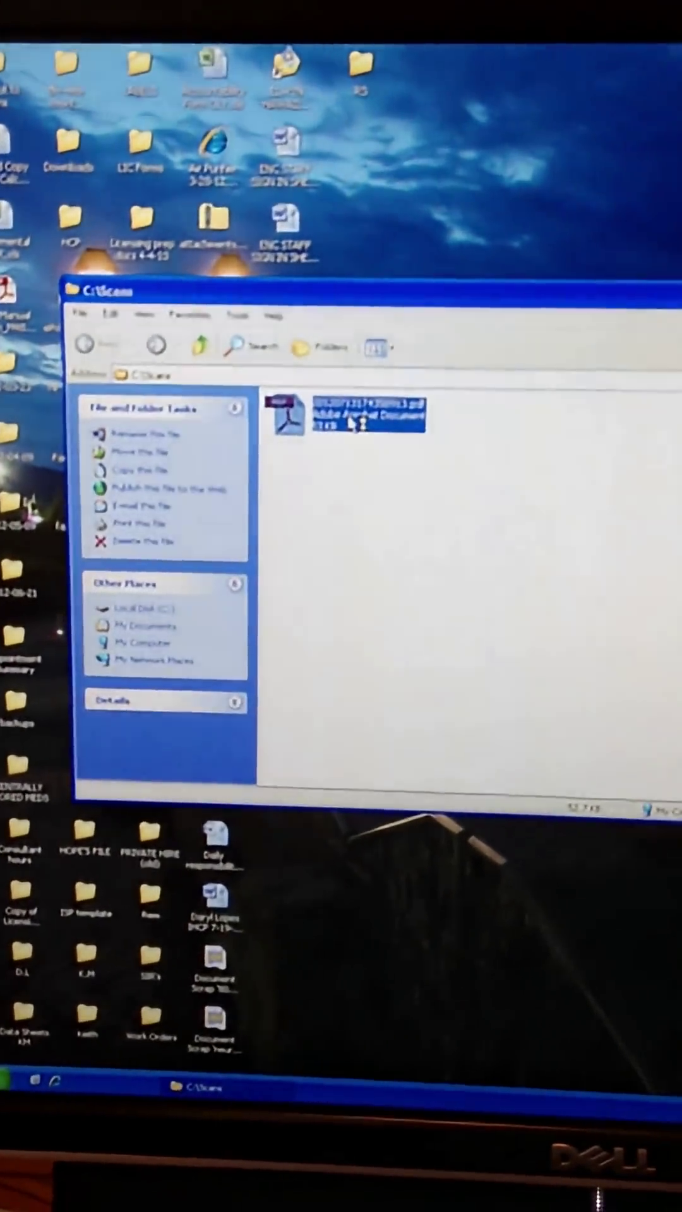
- Open the scanned PDF from C:\Scans in Adobe Reader
double_click(324, 421)
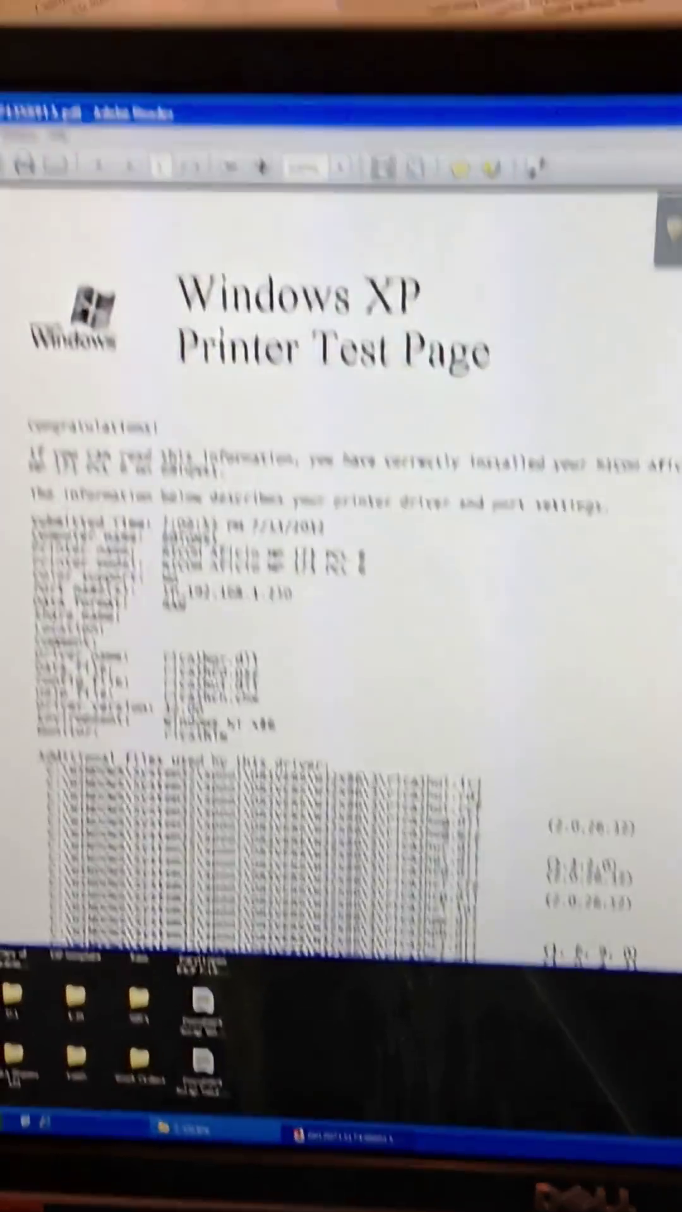